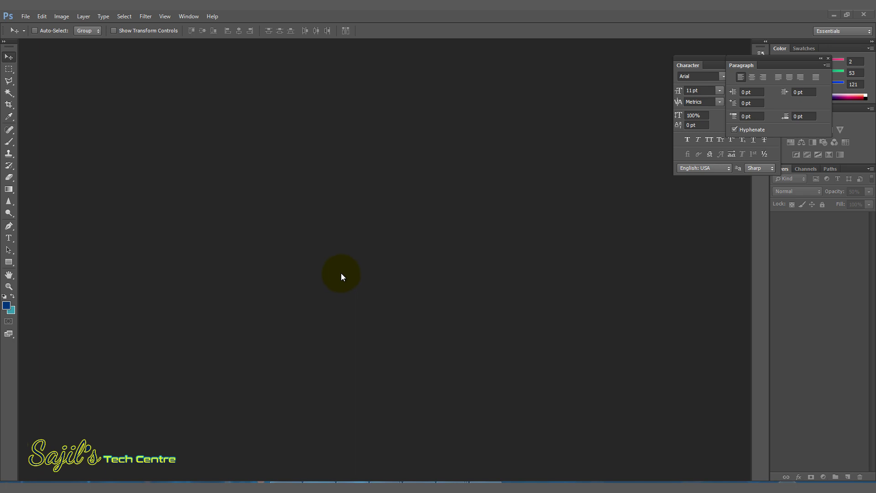
Step: Open the banner template 468x60.psd from the Master Banners folder
click(230, 195)
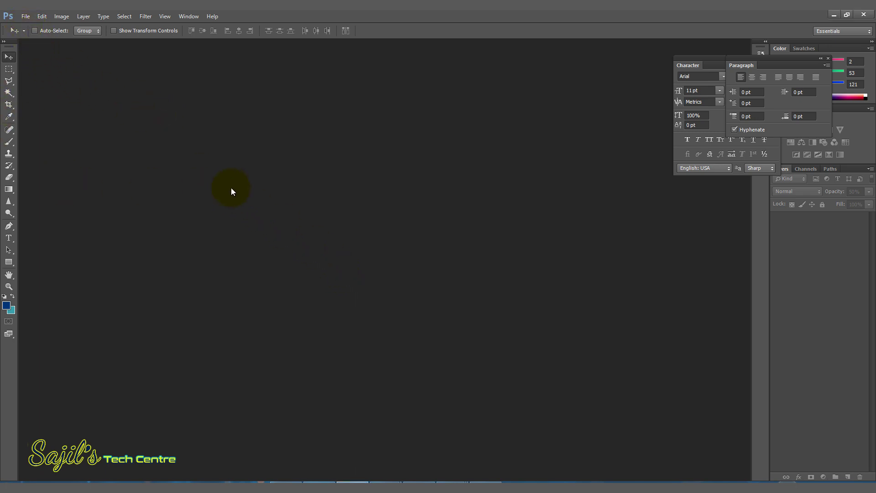
click(26, 16)
click(36, 36)
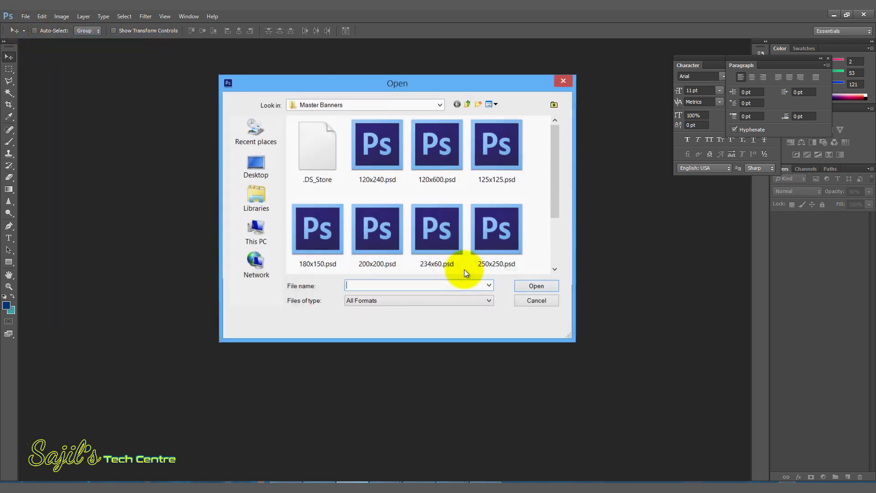
drag(558, 185, 565, 251)
double_click(317, 234)
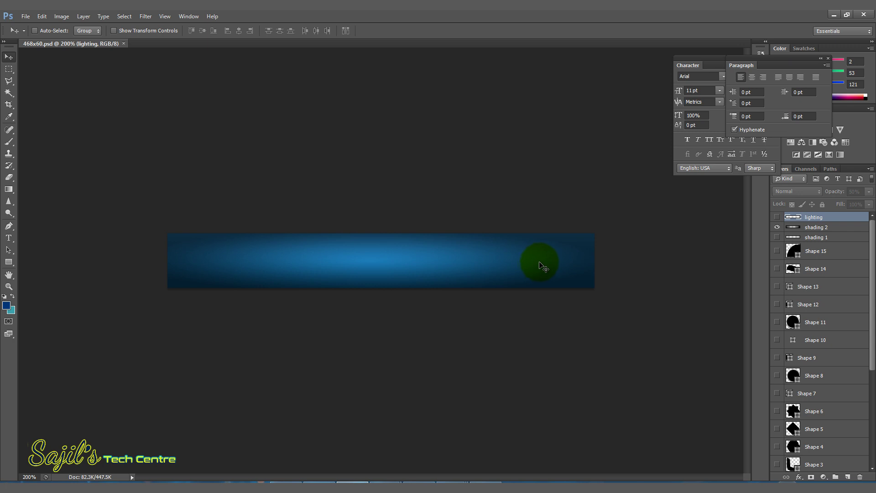
Step: Preview the topmost background pattern and patterns 9 and 6 on the banner, leaving background pattern 8 turned on
mouse_move(871, 239)
mouse_down()
mouse_move(869, 355)
mouse_move(867, 219)
mouse_move(867, 402)
mouse_up()
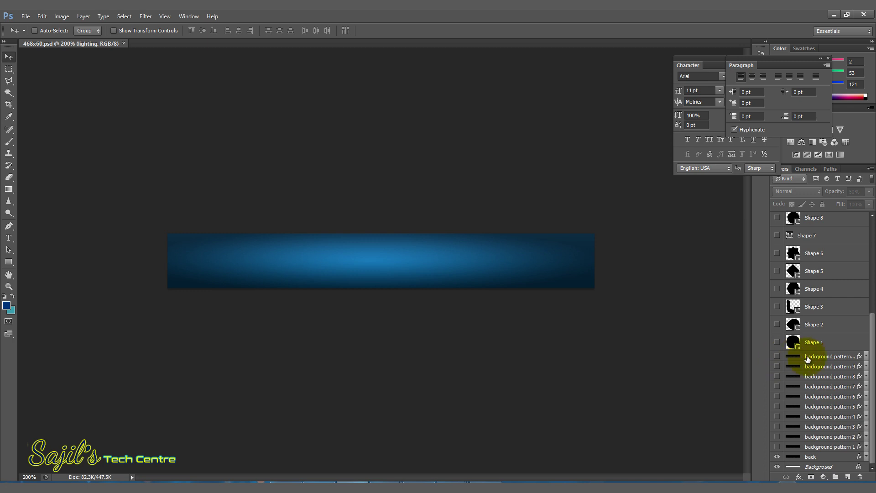
click(777, 357)
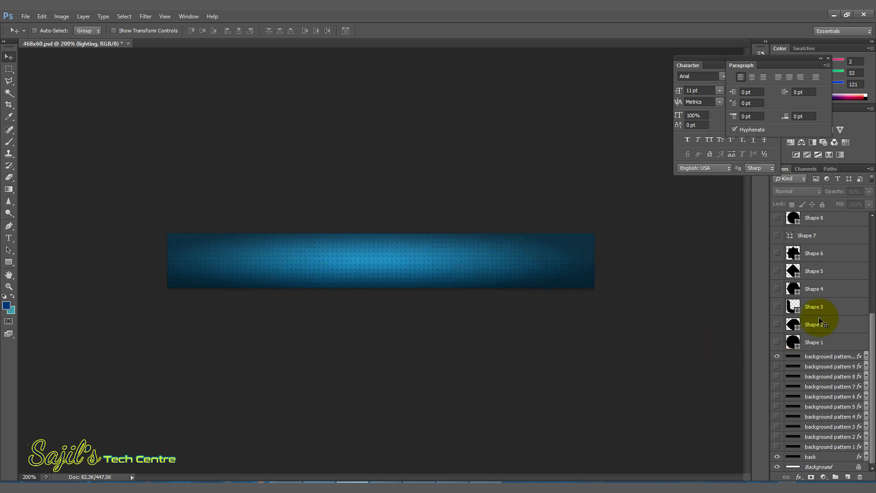
click(778, 357)
click(778, 366)
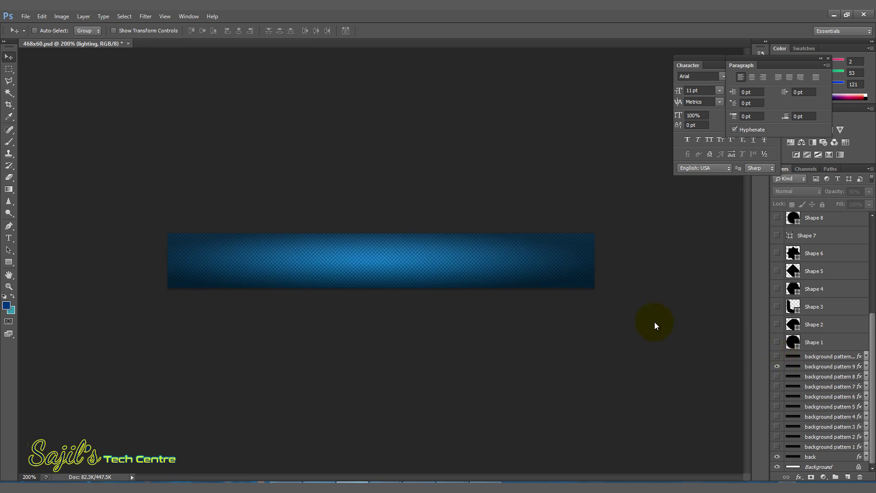
click(777, 366)
click(778, 376)
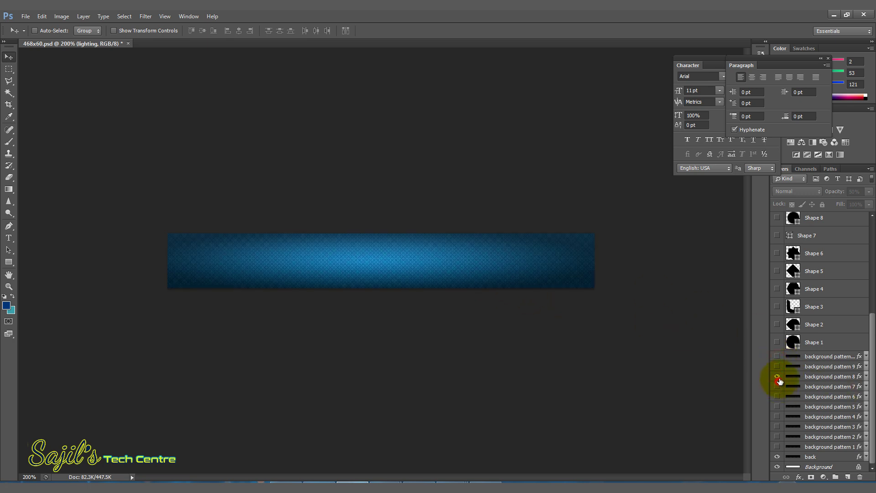
click(777, 396)
click(777, 396)
Step: Turn on the Shape 6 layer and preview Shape 10 and Shape 11, hiding both again
drag(871, 374, 871, 315)
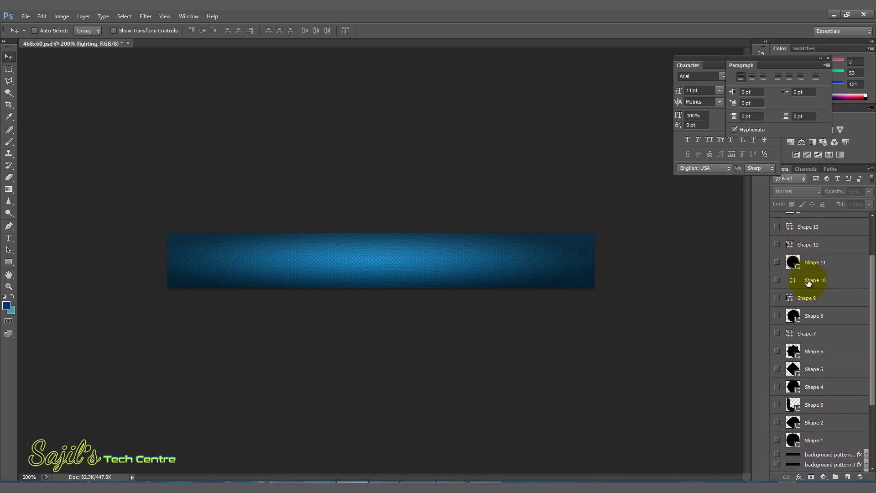
click(777, 351)
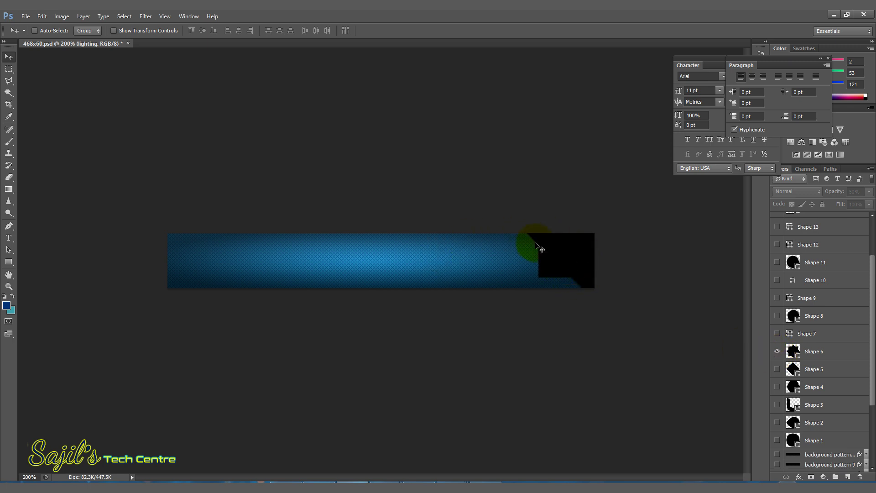
click(777, 280)
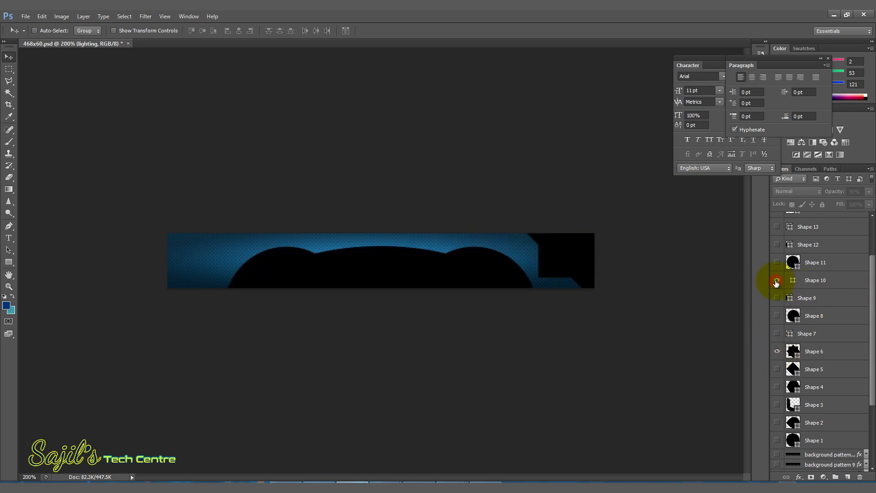
click(777, 280)
click(777, 263)
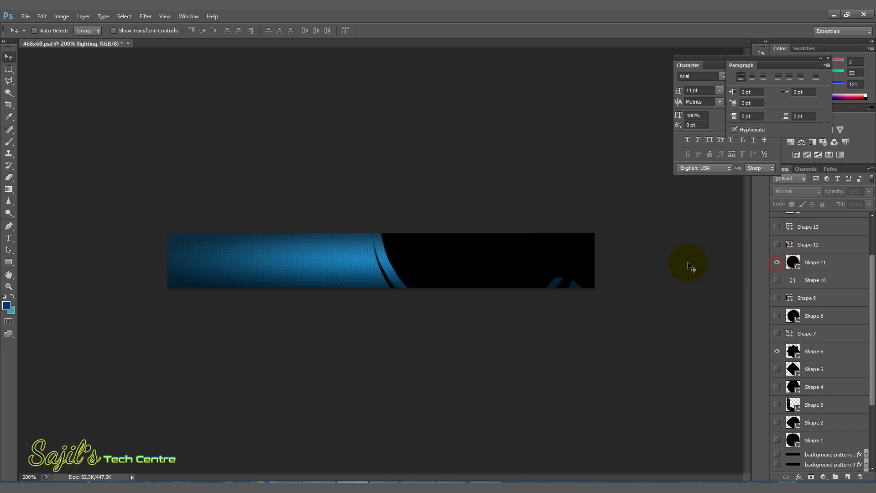
click(777, 263)
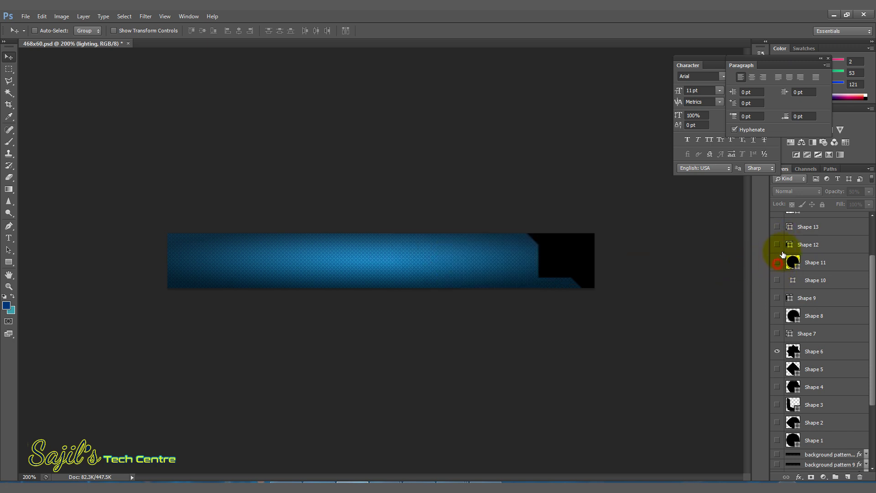
Step: Toggle the Shape 12 layer, leave it visible on the banner, and activate the Type tool
click(777, 245)
click(777, 245)
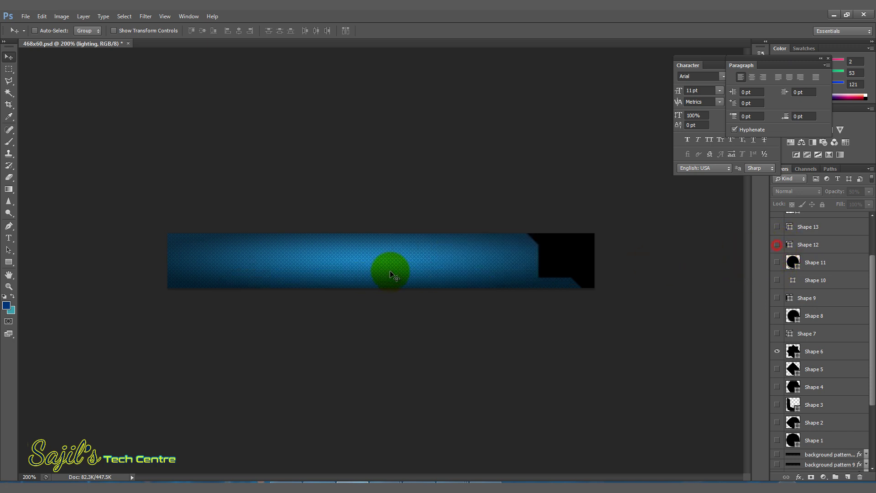
click(777, 245)
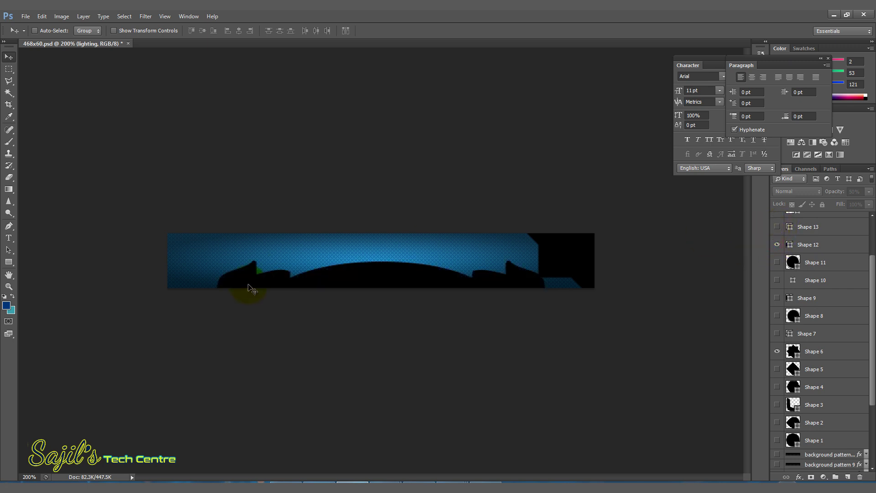
click(14, 241)
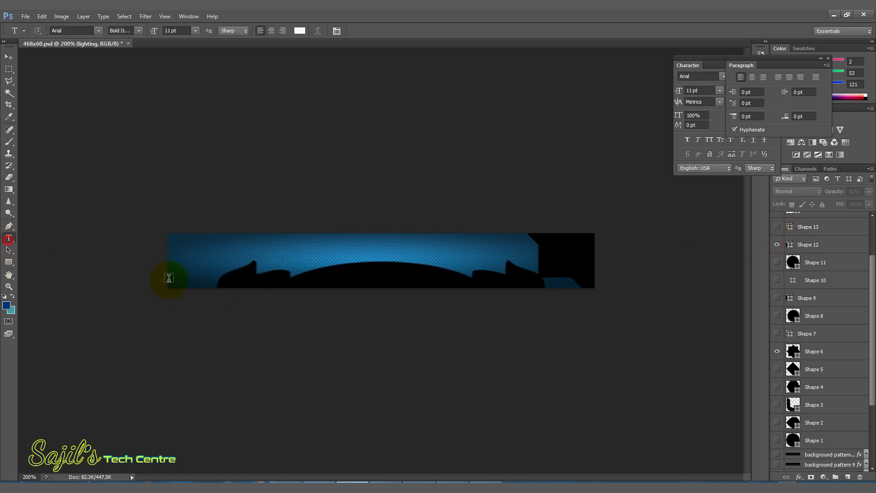
Step: Preview Shape 14 and hide it again, and turn on the Shape 15 and Shape 13 layers
drag(874, 285, 873, 235)
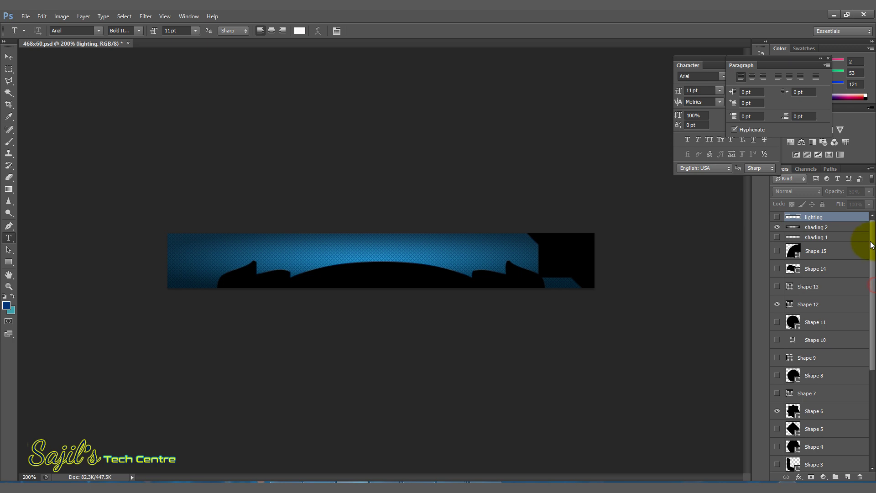
click(777, 254)
click(778, 255)
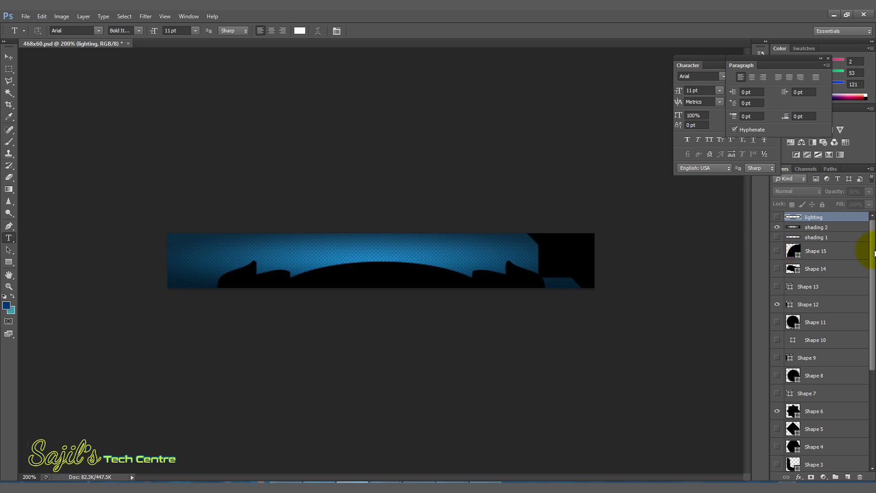
mouse_move(873, 261)
mouse_down()
mouse_move(872, 318)
mouse_move(871, 237)
mouse_up()
click(777, 270)
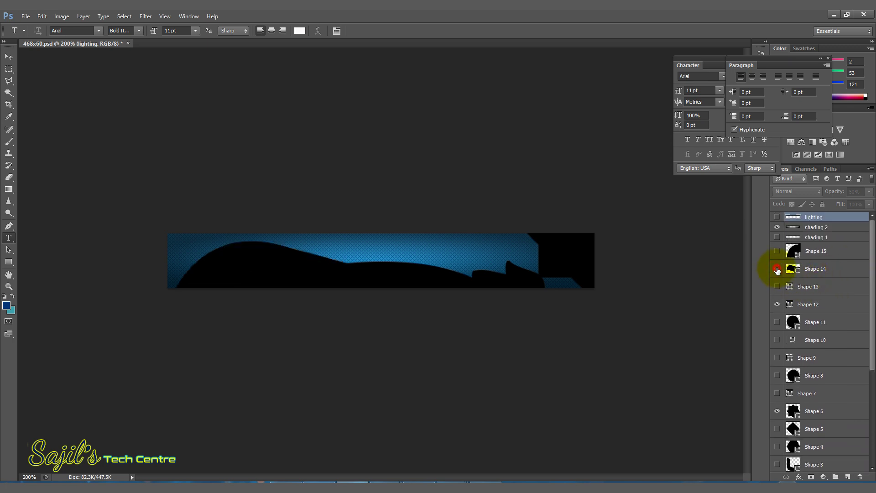
click(777, 270)
click(777, 251)
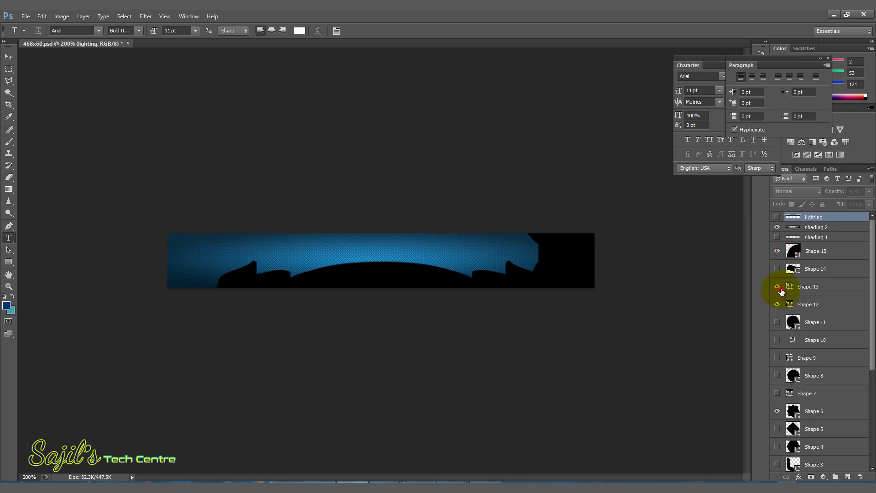
click(778, 288)
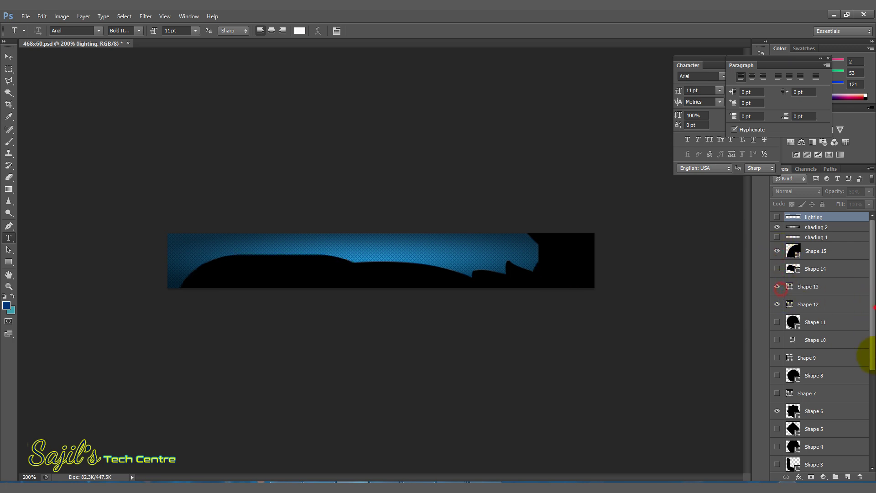
Step: Open the sample banner 468x60sample.psd from the Bonus folder and view it at 200%
click(25, 17)
click(29, 36)
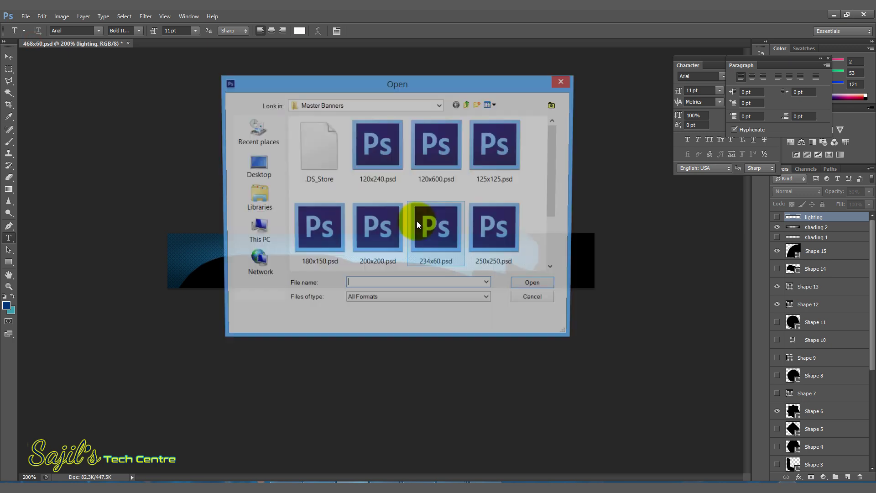
click(469, 105)
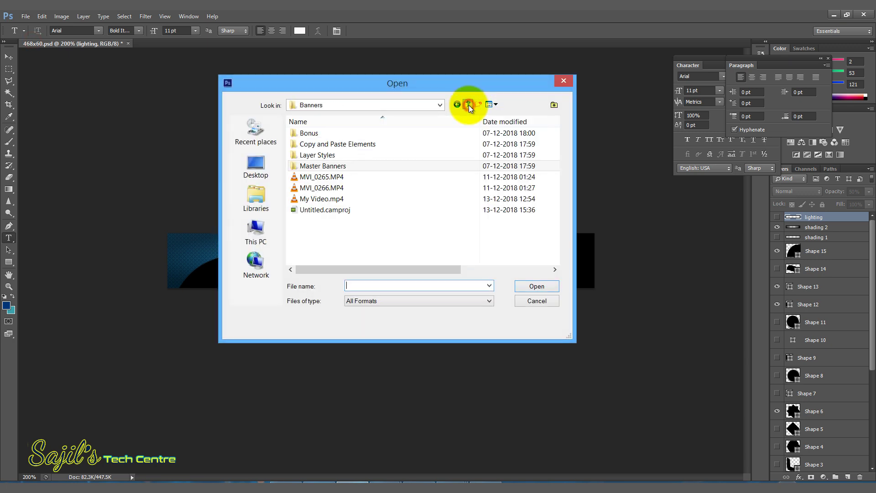
double_click(333, 134)
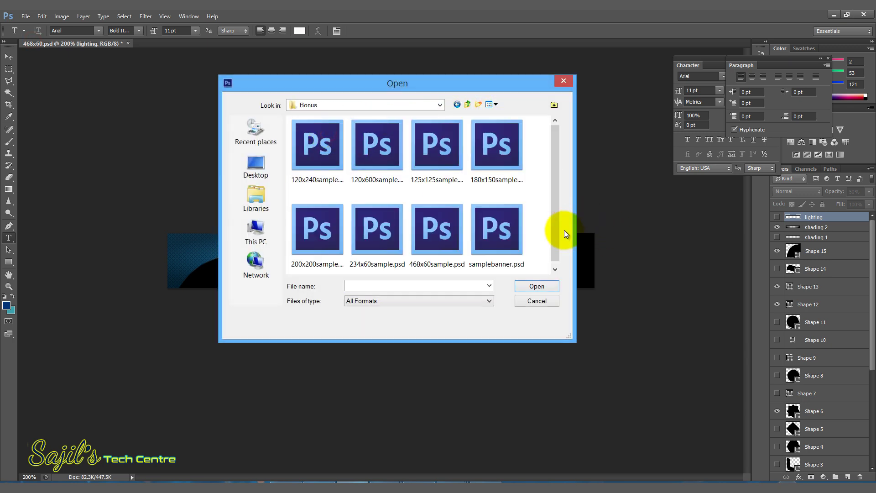
double_click(448, 236)
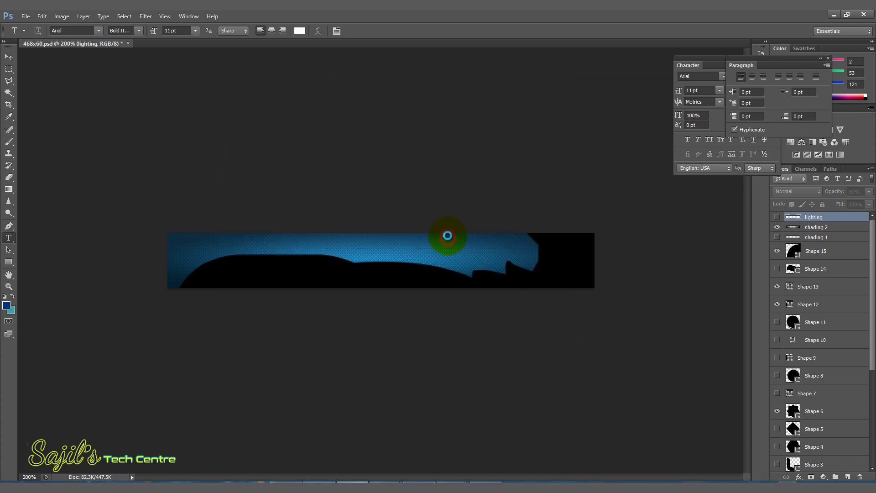
key(ctrl+plus)
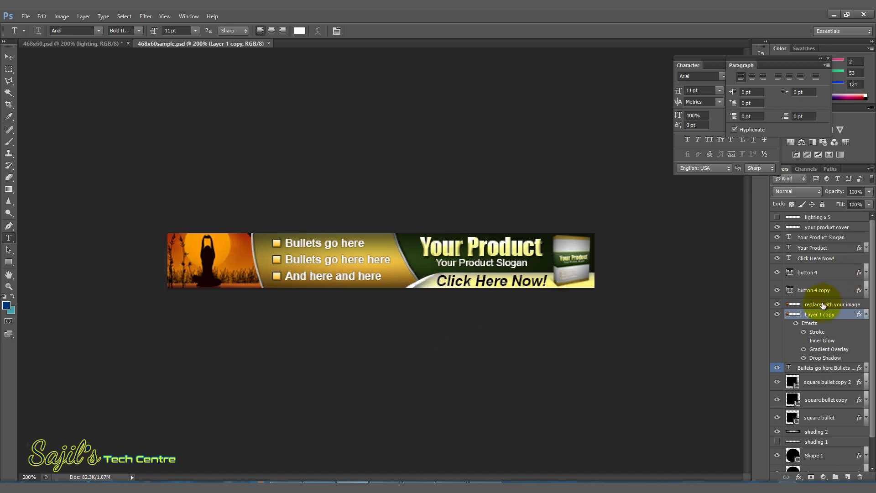
Step: Replace the first bullet line "Bullets go here" with the text "hkjhkh"
drag(717, 66, 714, 64)
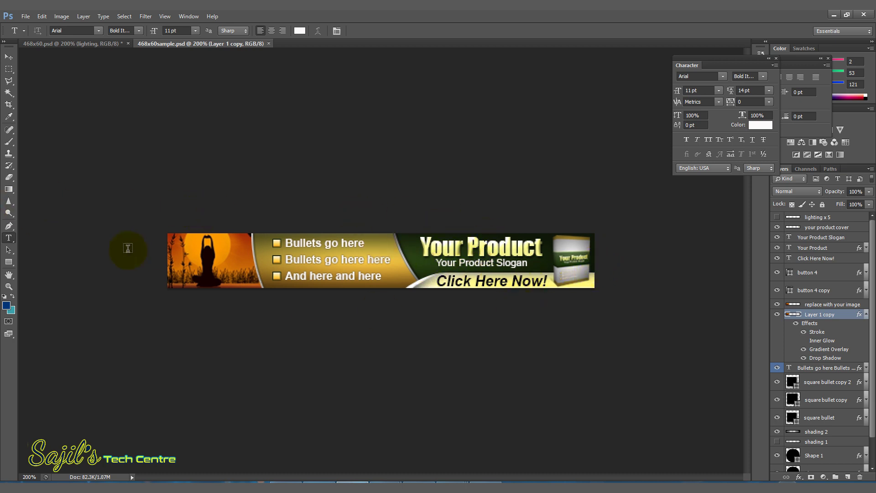
key(v)
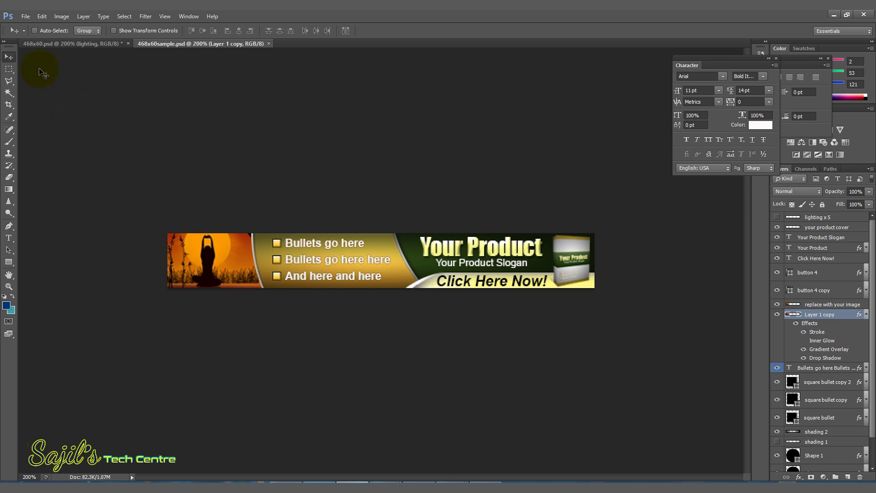
click(8, 238)
drag(285, 241, 365, 244)
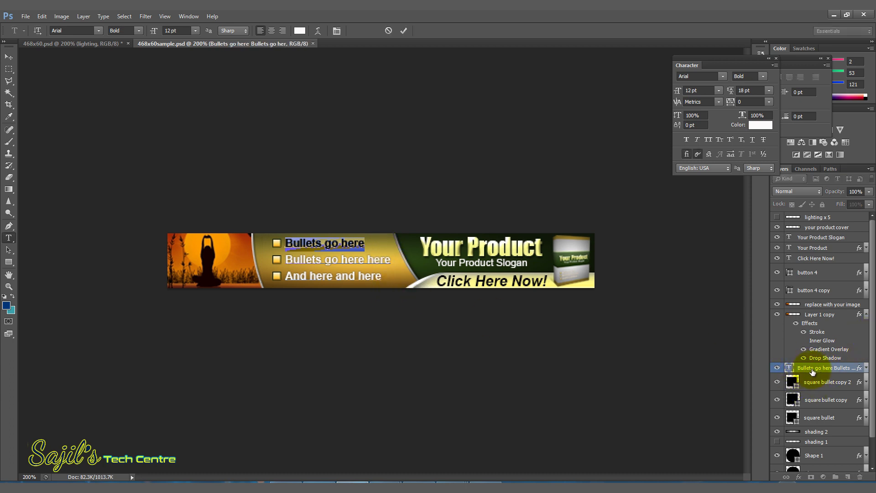
text(hkjhkh)
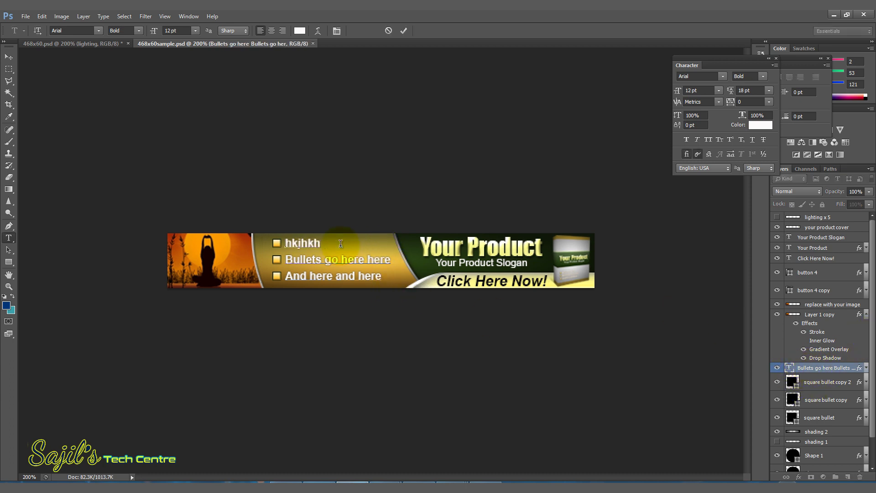
click(9, 56)
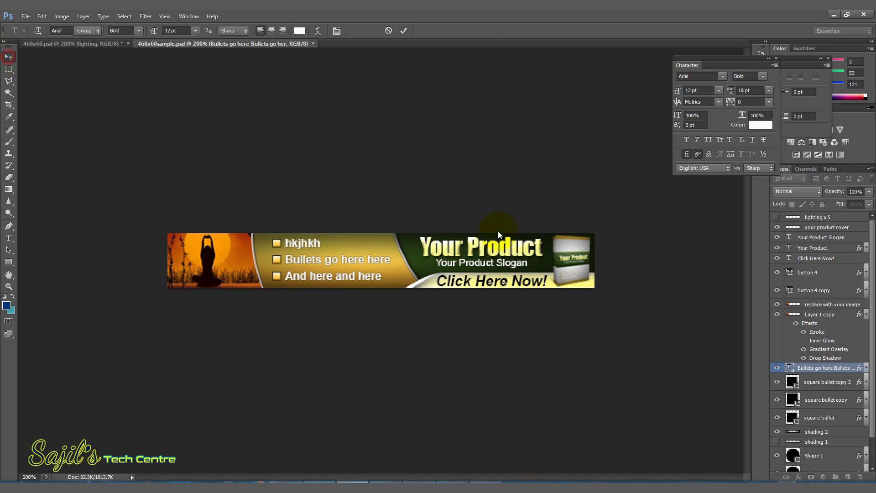
Step: Select the "your product cover" layer from the product box on the banner and hide it
right_click(567, 248)
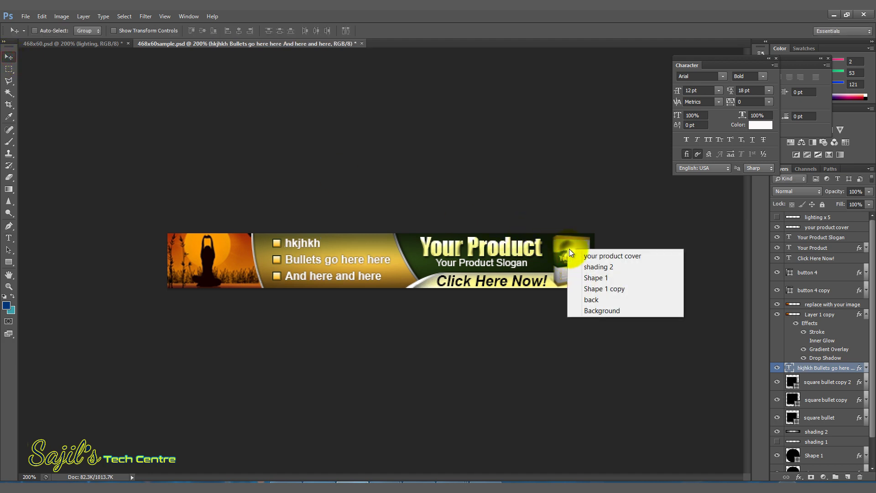
click(603, 256)
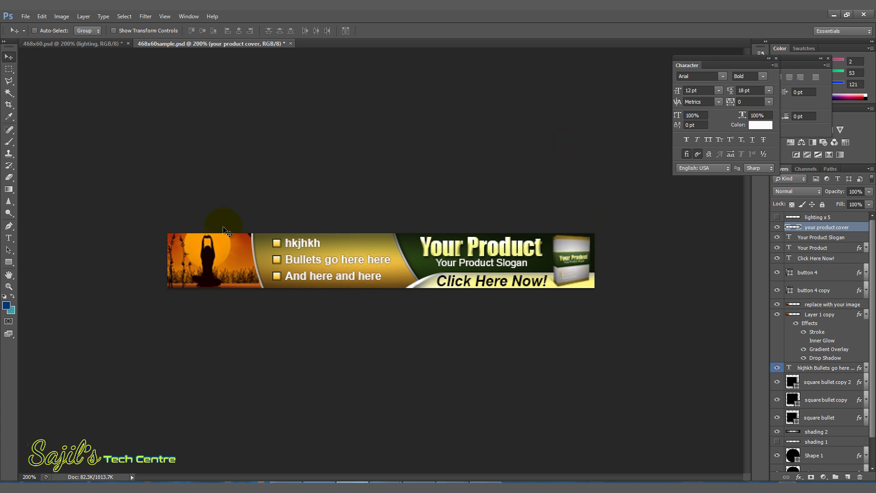
click(777, 227)
click(777, 227)
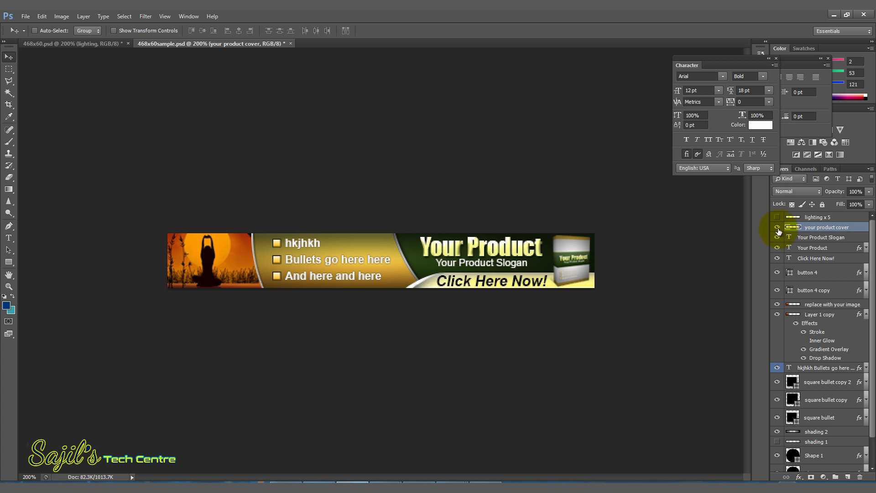
click(777, 227)
click(778, 228)
click(777, 227)
Step: Select the "replace with your image" layer from the yoga picture on the banner
right_click(189, 251)
click(383, 335)
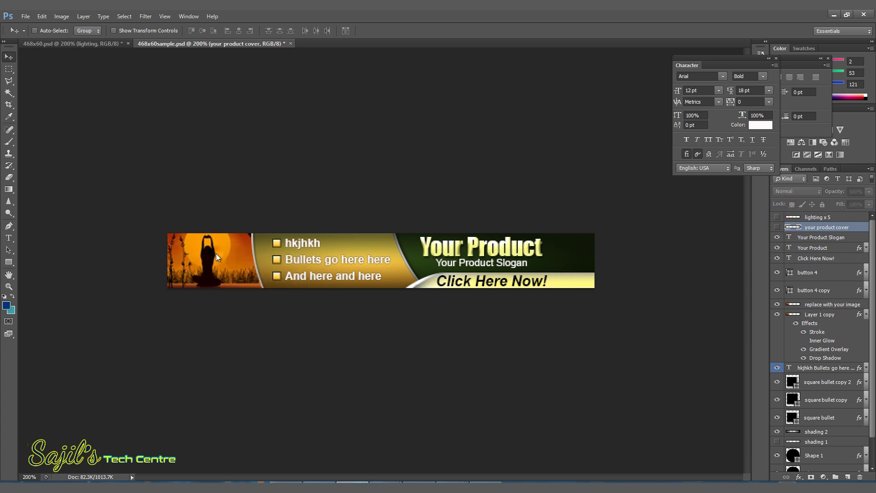
right_click(216, 257)
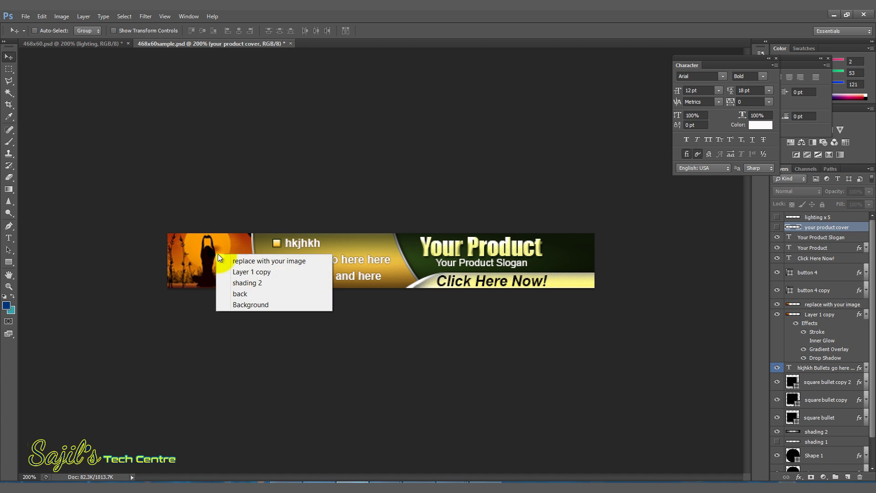
click(270, 262)
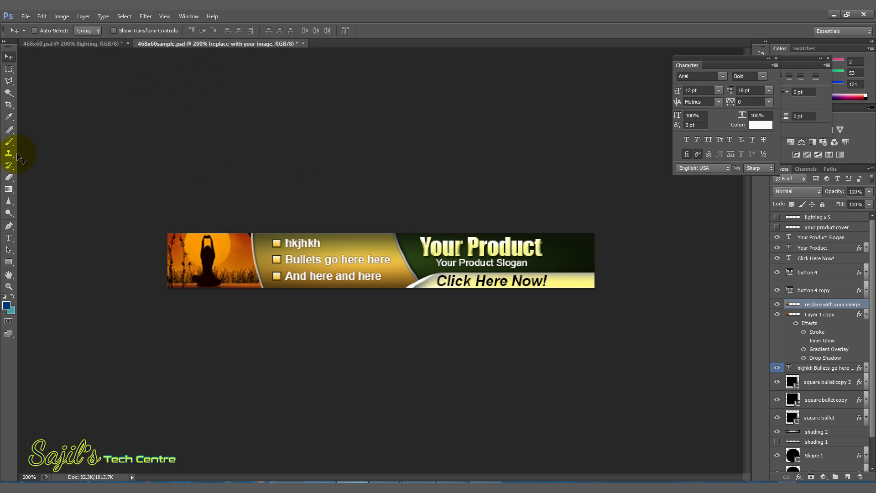
Step: Replace the banner's "Click Here Now!" text with "kljklhkjbg"
click(9, 238)
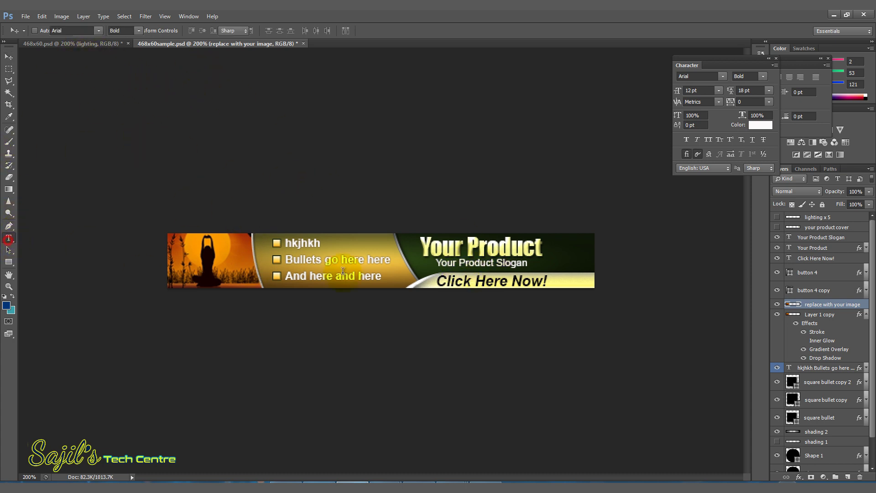
drag(442, 280, 574, 295)
text(kljklhkjbg)
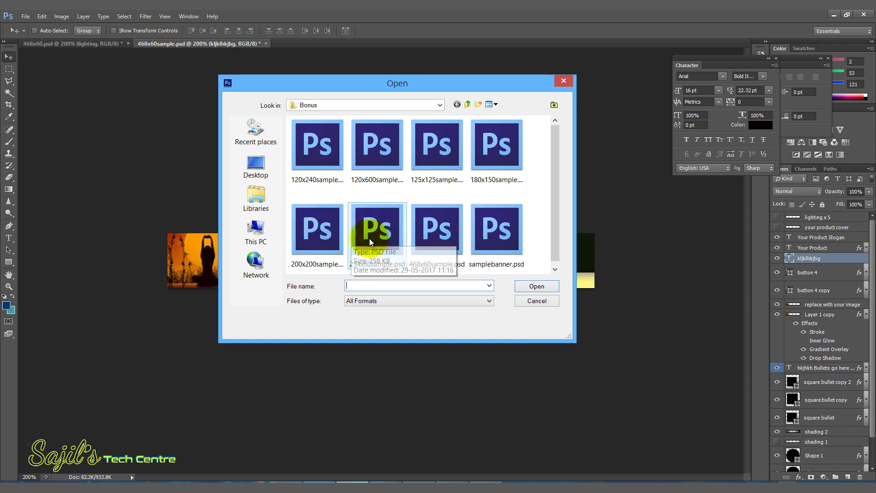
Step: Open 200x200sample.psd from the Bonus folder and select its "Grab Your FREE" text for editing without changing it
double_click(314, 234)
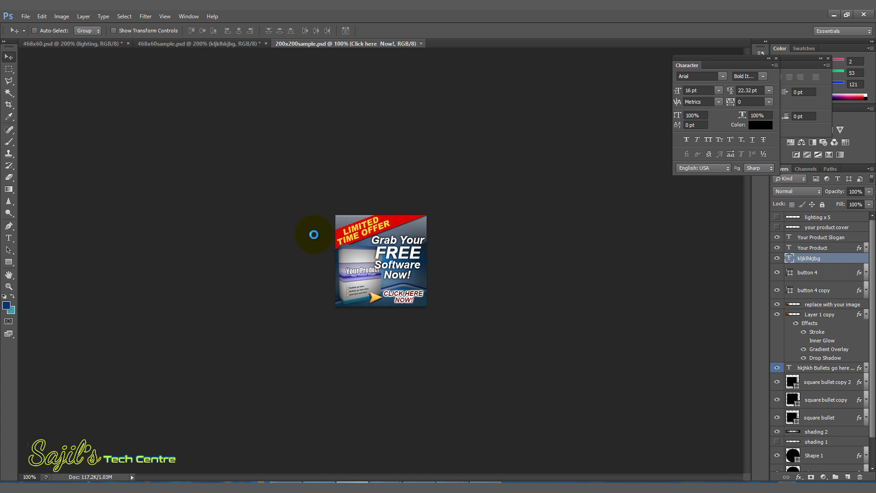
click(9, 238)
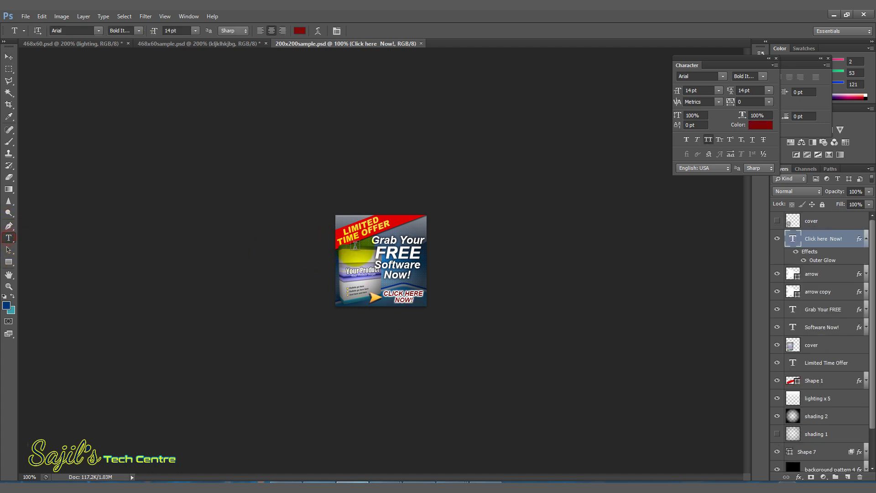
drag(375, 240, 436, 262)
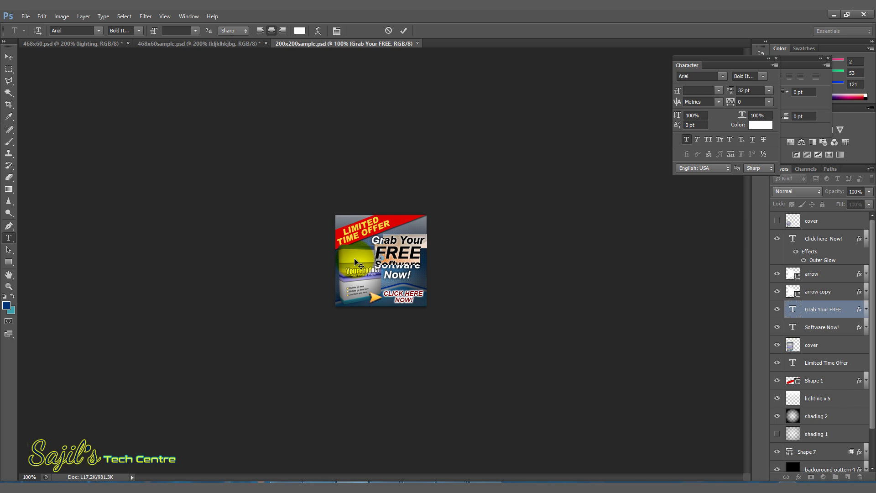
click(465, 152)
click(9, 238)
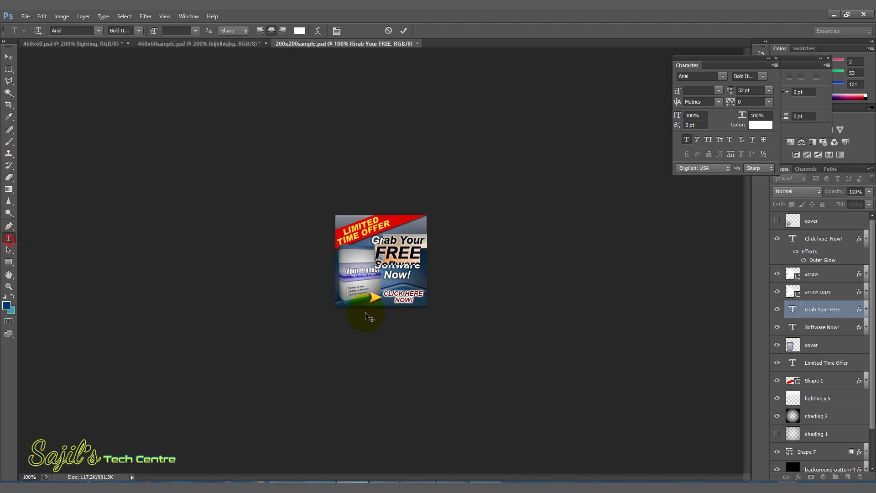
click(9, 58)
Step: Select the "Click here Now!" text on the 200x200 banner for editing and leave it without changing the wording
click(8, 238)
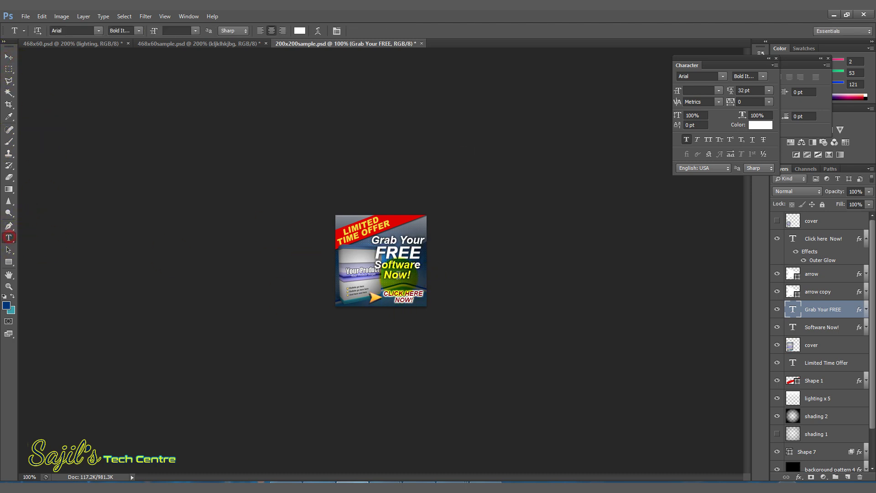
click(388, 293)
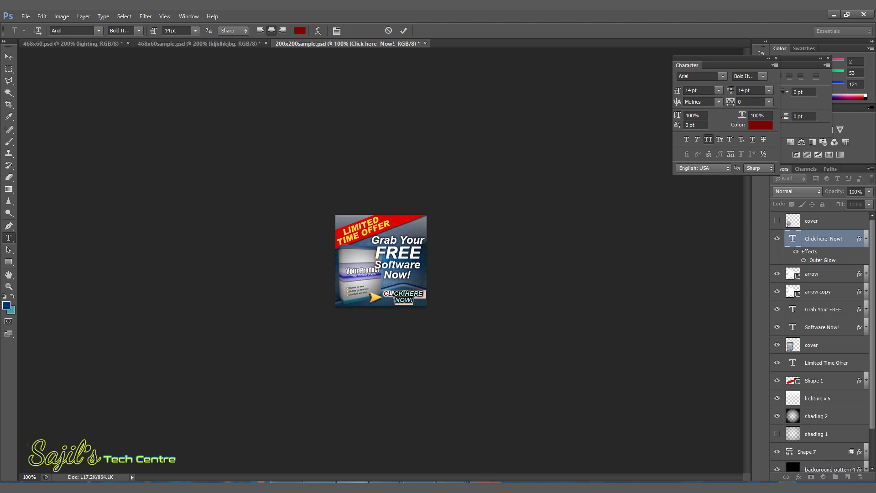
click(27, 17)
click(288, 102)
click(8, 57)
Step: Open buttonsStyle3.psd from the Copy and Paste Elements folder
click(27, 17)
click(32, 43)
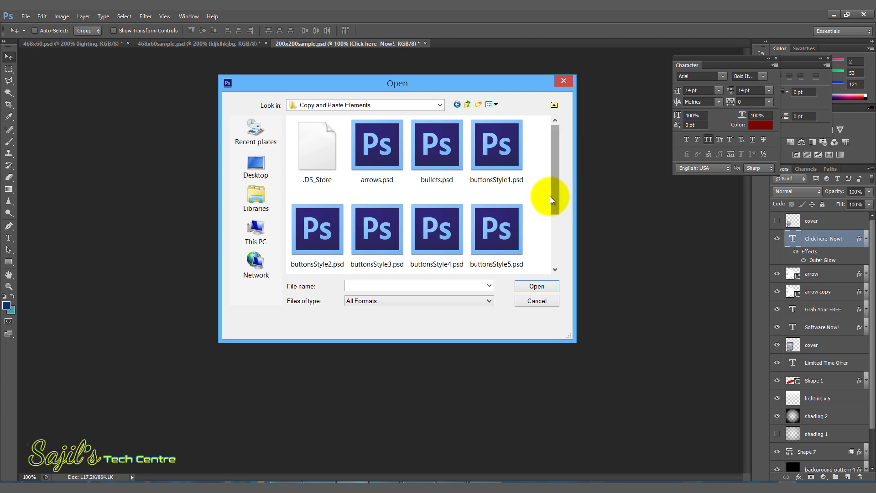
drag(551, 196, 557, 254)
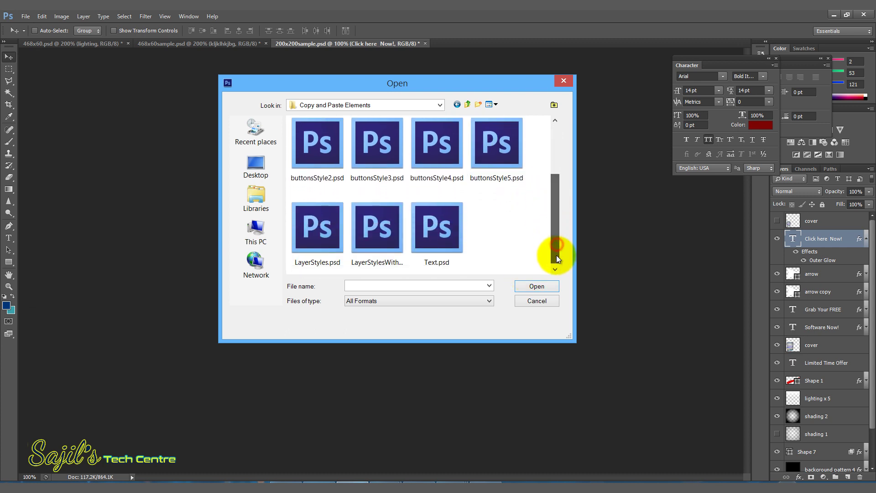
double_click(386, 159)
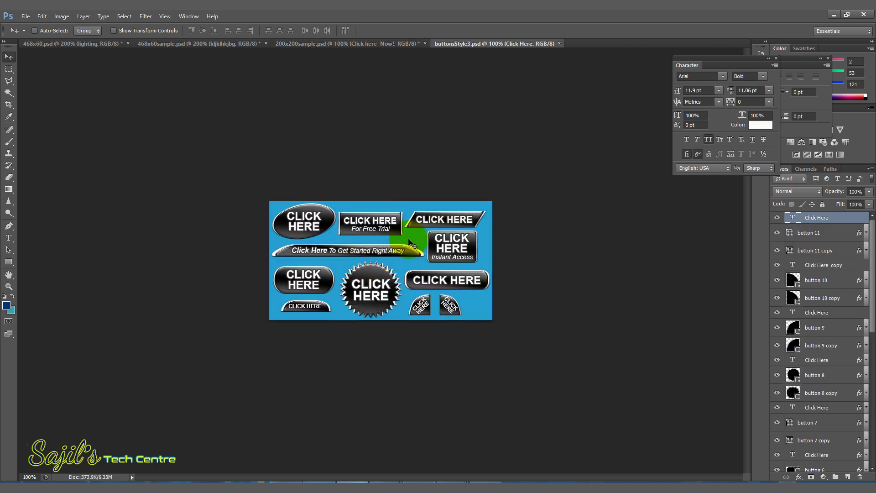
Step: Select the "button 1" layer and detach buttonsStyle3.psd into a floating window beside the 468x60sample banner
right_click(327, 219)
click(333, 226)
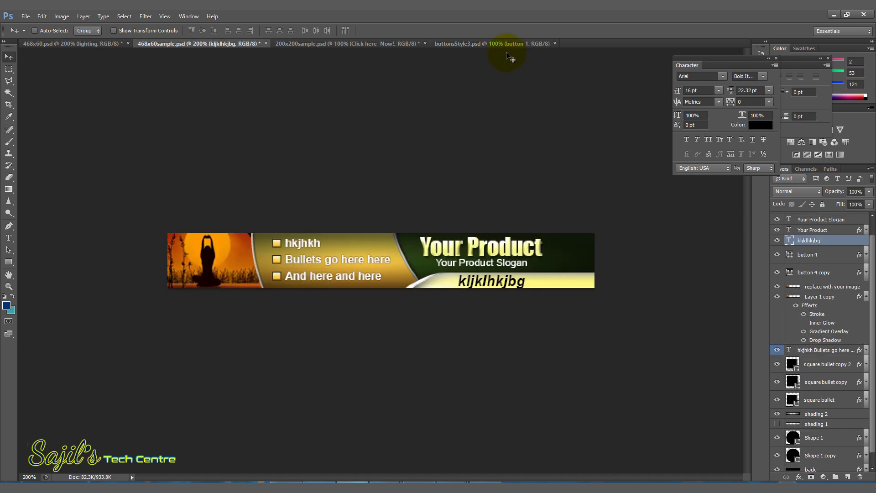
drag(494, 42, 515, 83)
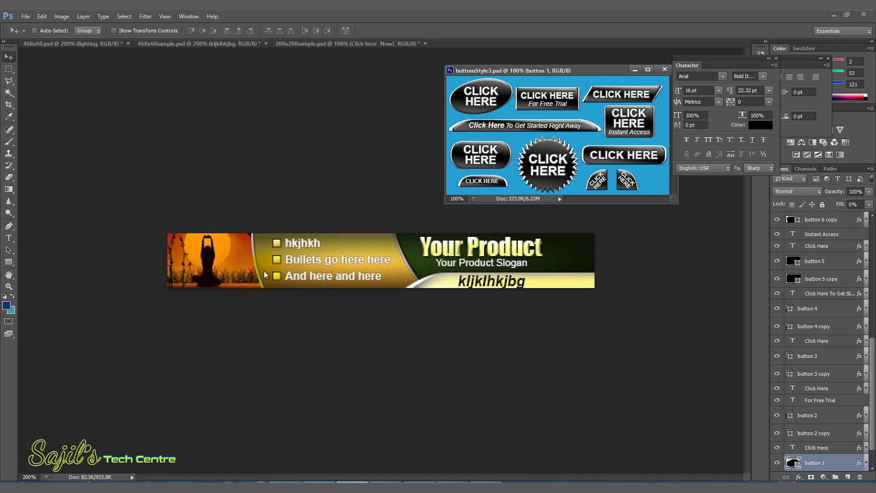
Step: Select the starburst's "button 8" layer in buttonsStyle3.psd and copy it onto the yoga picture of the 468x60sample banner
right_click(558, 147)
click(576, 152)
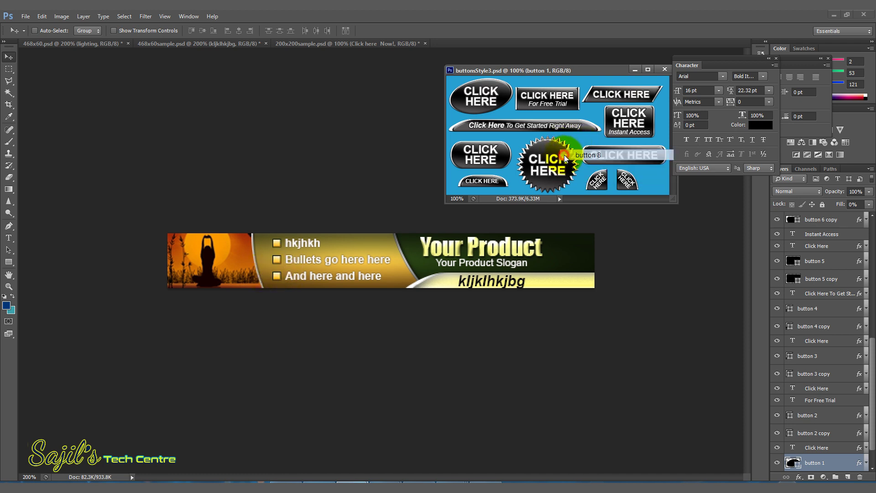
drag(543, 159, 221, 265)
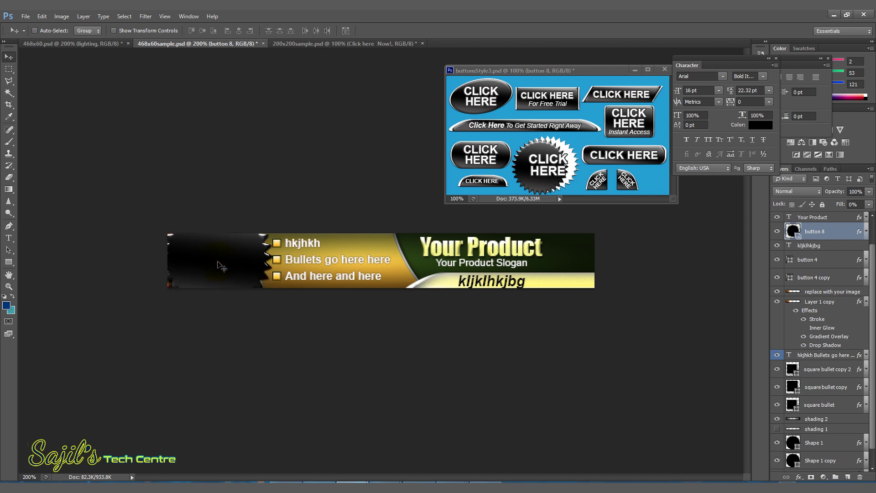
Step: Scale the copied starburst button to about 47% width and 48% height and position it over the yoga picture
key(ctrl+t)
drag(235, 281, 221, 269)
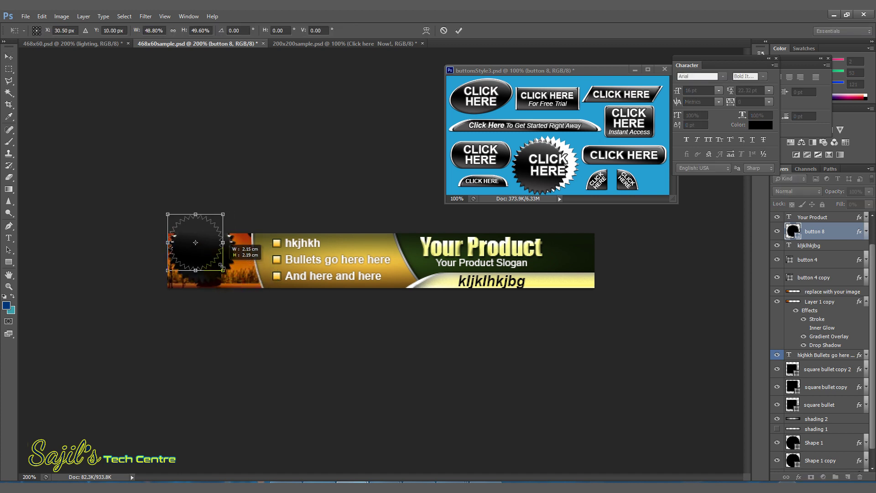
drag(205, 230, 222, 253)
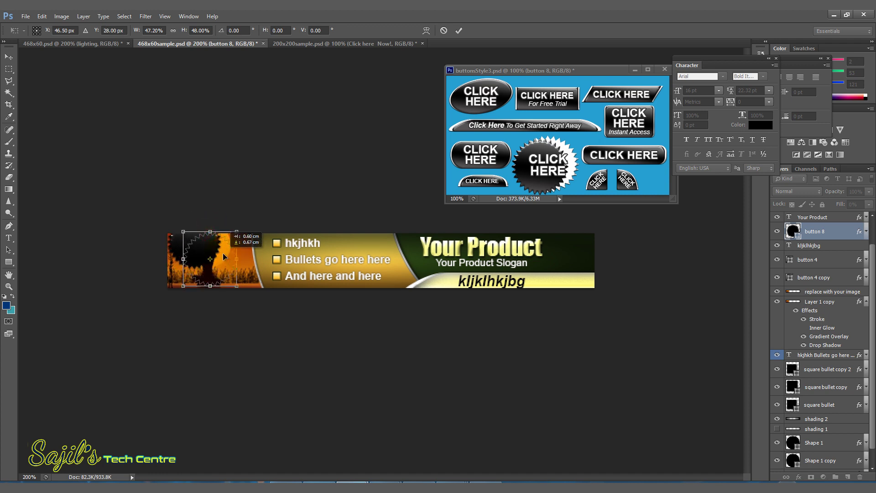
key(Return)
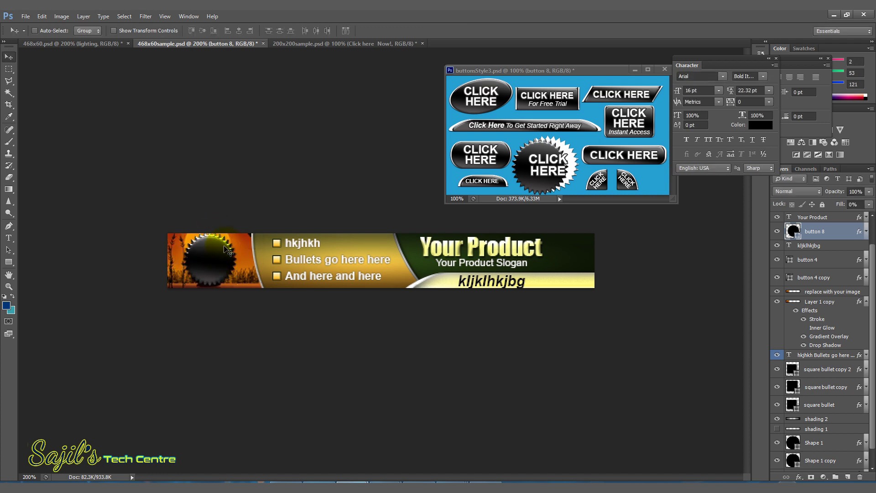
Step: Select the "replace with your image" layer from the yoga picture and hide it
right_click(253, 272)
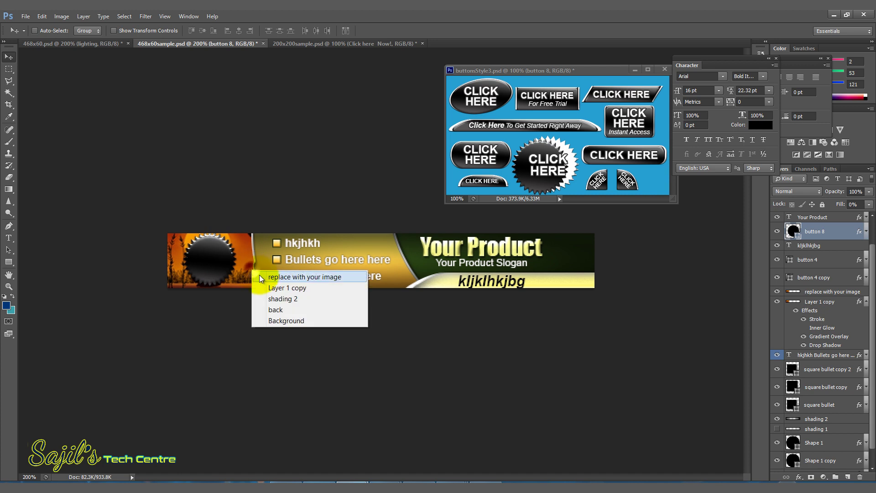
click(258, 272)
click(777, 292)
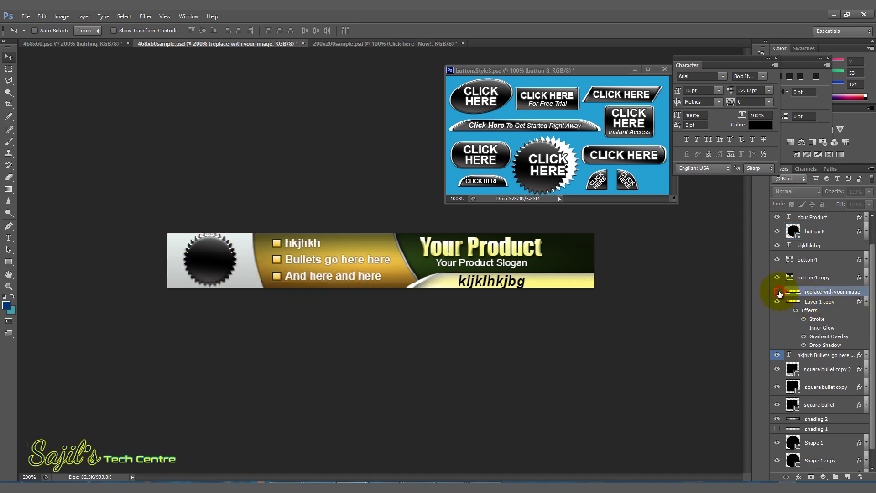
Step: Select the starburst button's "Click Here" text layer in buttonsStyle3.psd and copy it onto the 468x60sample banner
click(547, 159)
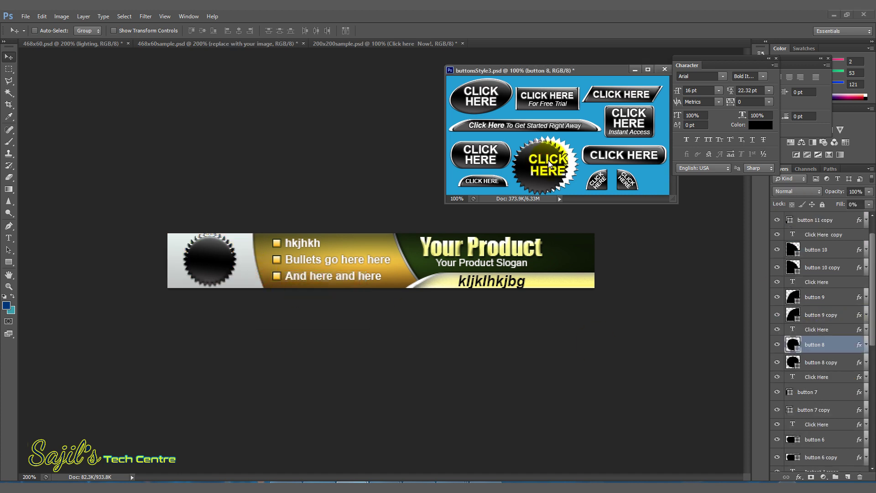
right_click(549, 160)
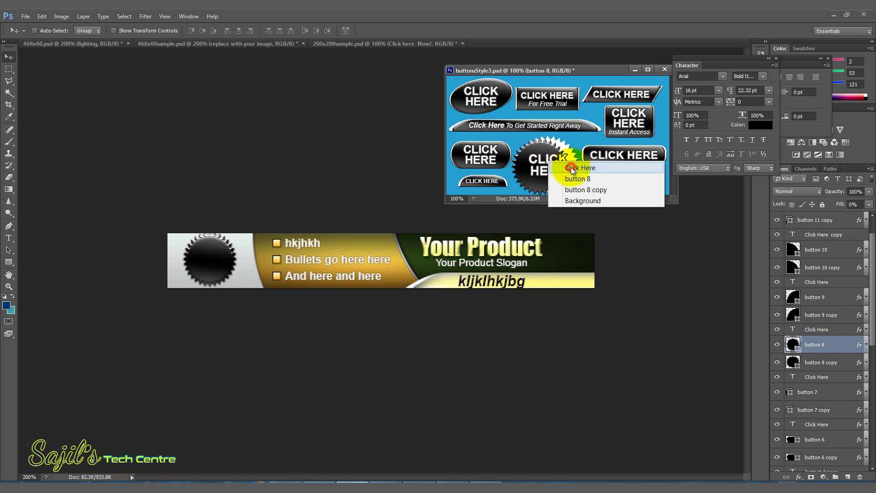
click(571, 168)
drag(563, 173, 378, 265)
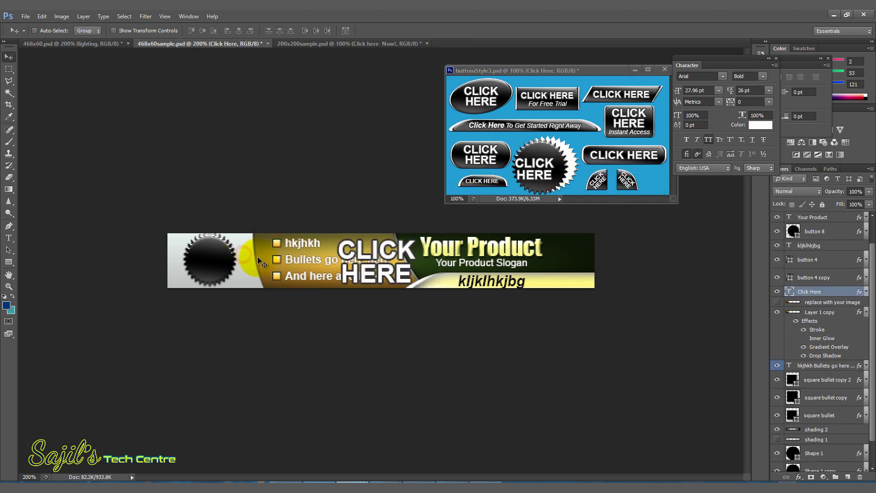
Step: Reduce the "Click Here" text over the banner's starburst button to 14 pt and position it on the button
click(9, 238)
click(195, 33)
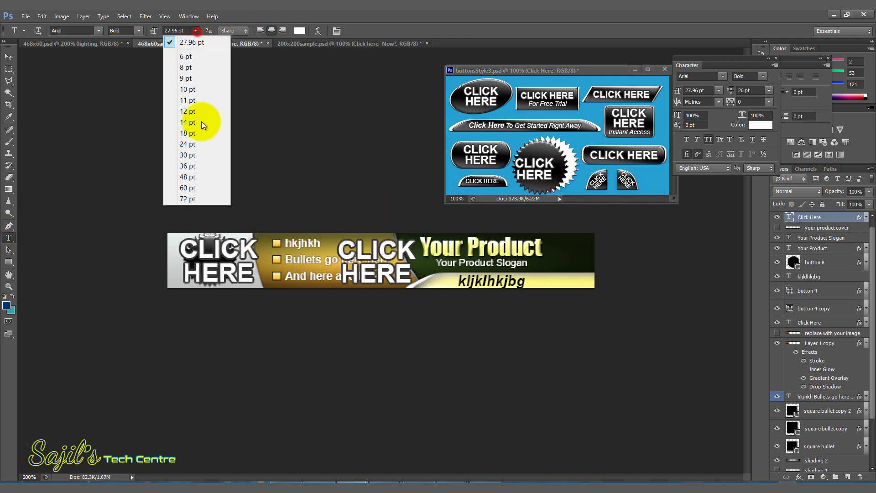
click(194, 143)
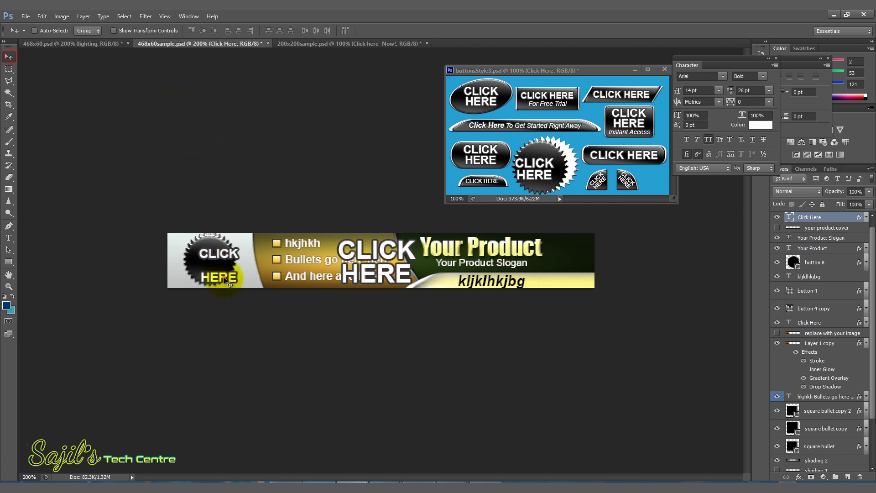
drag(233, 281, 225, 276)
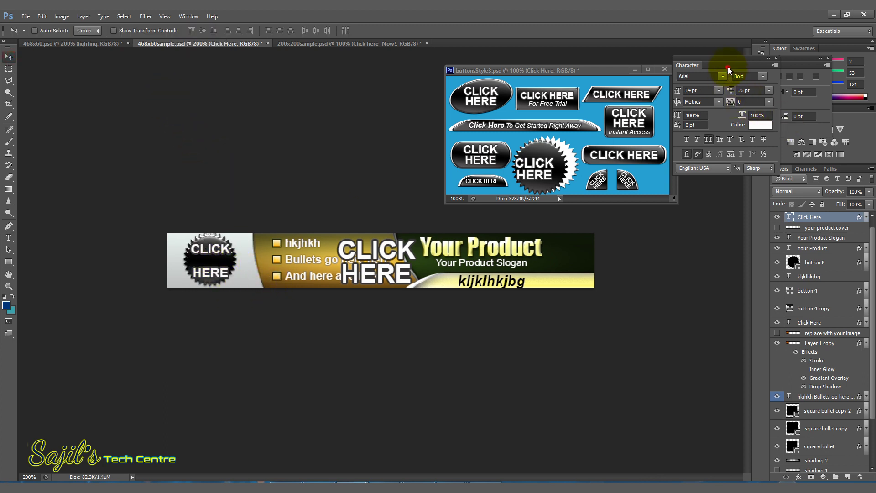